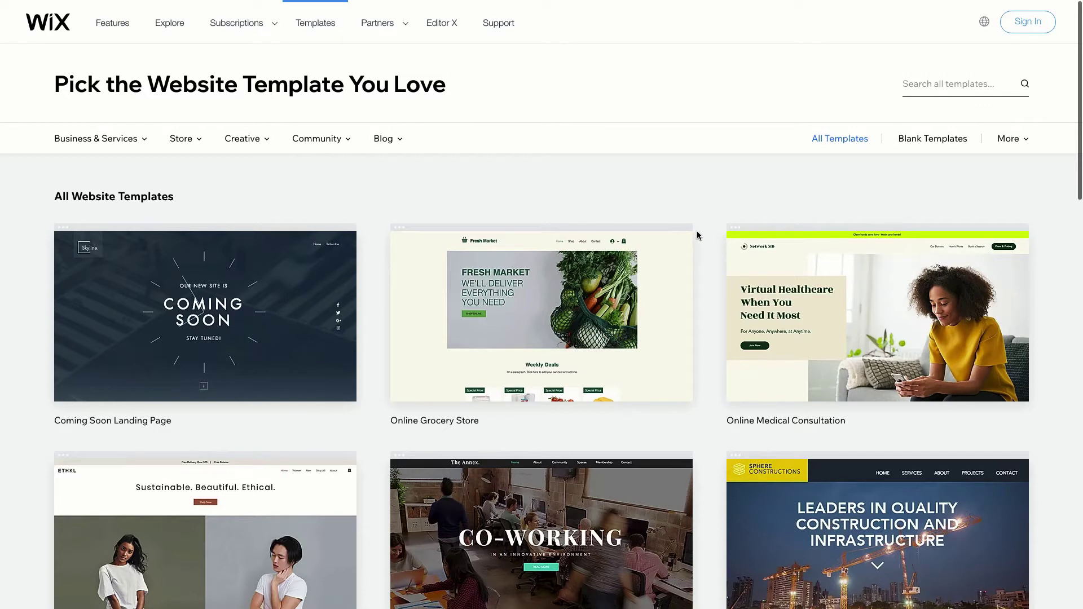
# - Scroll the Wix templates gallery to find and open a blank template
pyautogui.scroll(-3, 697, 235)
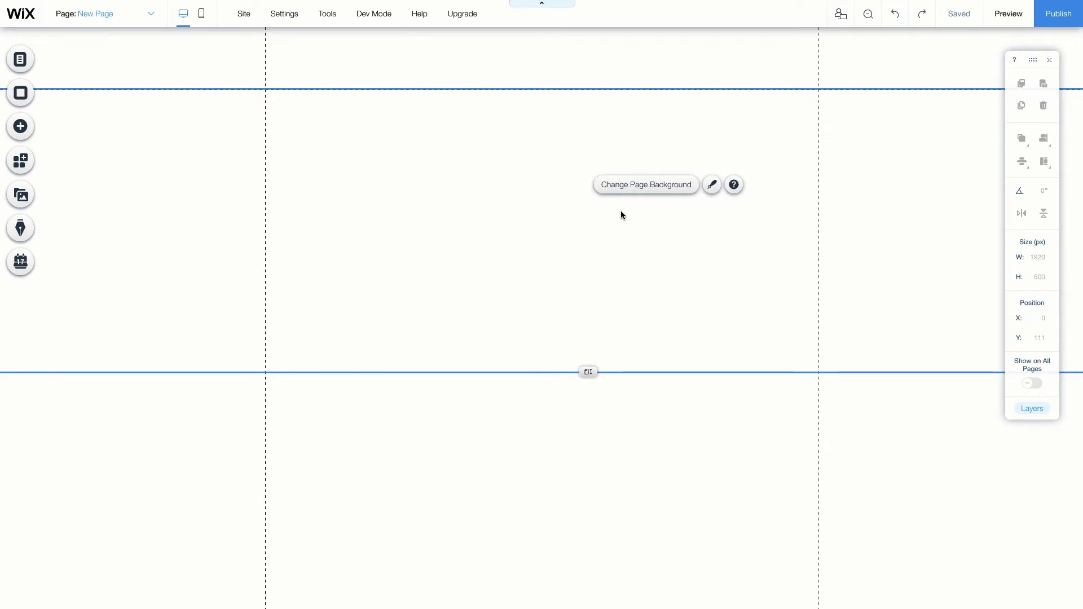
# - Set the page background to the pastel pink and pale blue cookware photo, after trying a solid colour
pyautogui.click(18, 96)
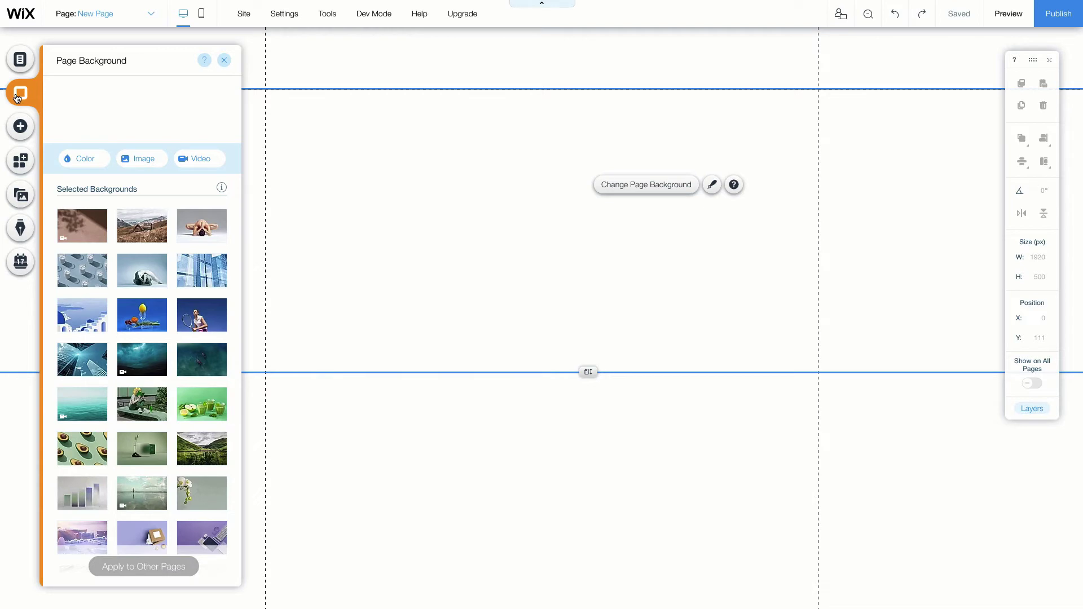
pyautogui.click(79, 158)
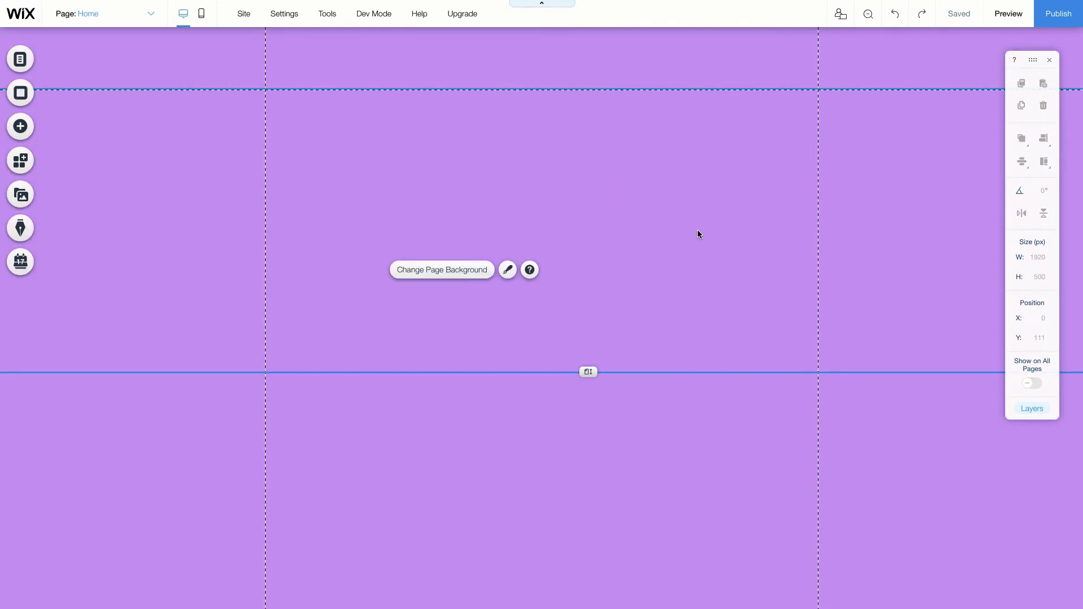
pyautogui.click(21, 92)
pyautogui.scroll(-2, 119, 416)
pyautogui.scroll(-10, 119, 416)
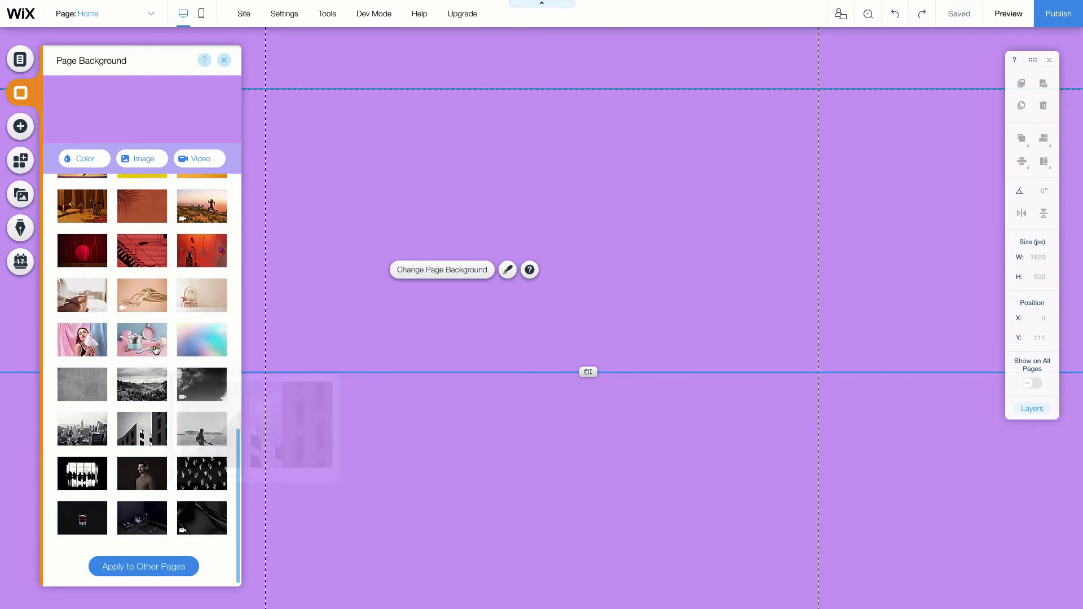
pyautogui.click(155, 353)
pyautogui.click(594, 233)
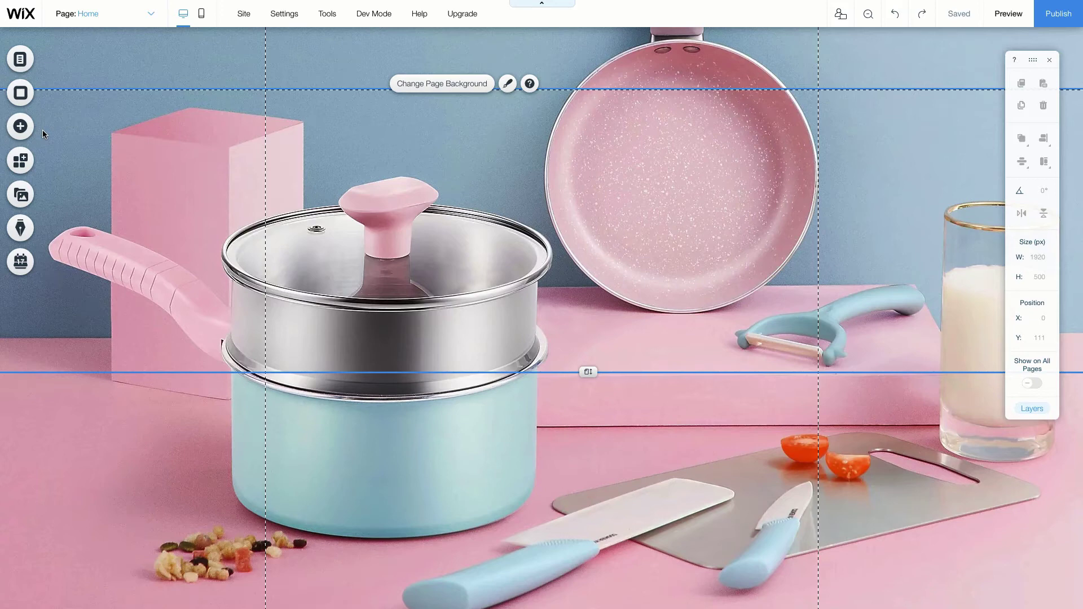
pyautogui.click(28, 131)
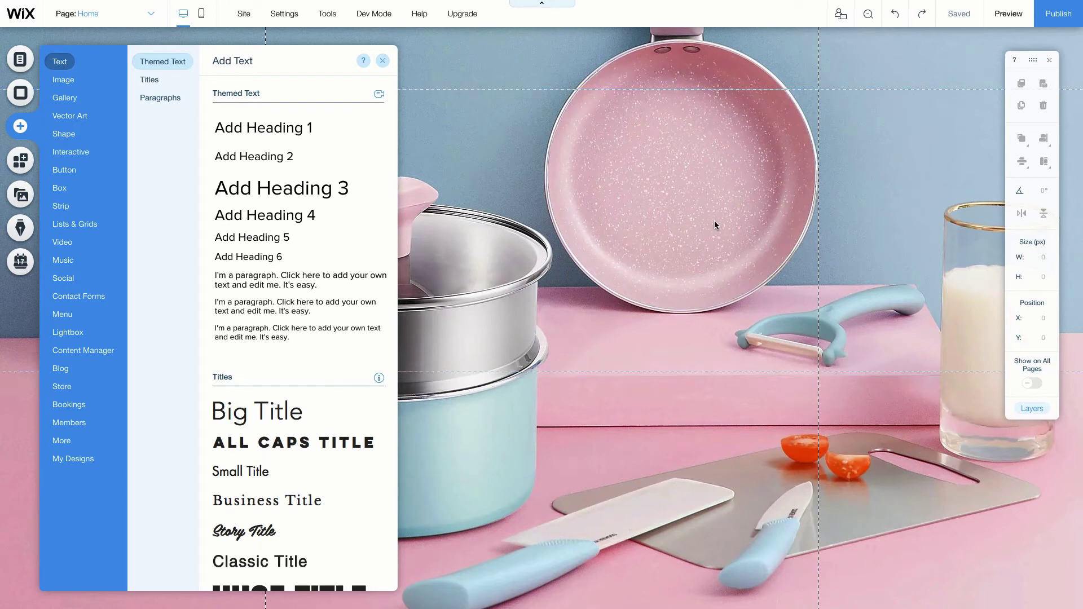
# - Add a Heading 1 text element in Raleway Semi Bold at font size 60
pyautogui.click(260, 131)
pyautogui.click(495, 306)
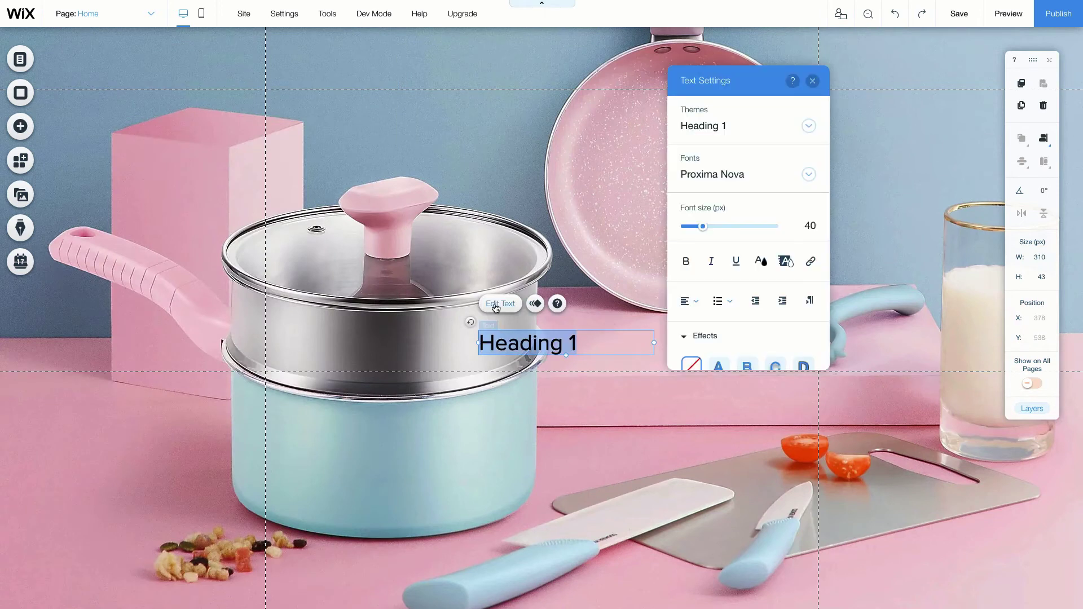
pyautogui.click(809, 174)
pyautogui.click(763, 257)
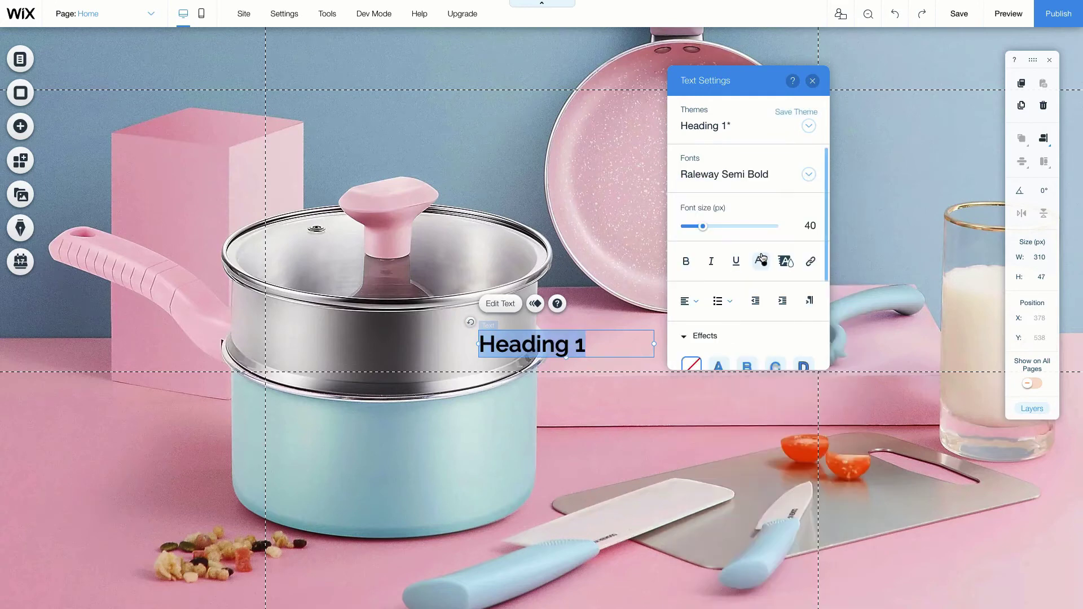
pyautogui.click(705, 227)
pyautogui.moveTo(705, 227); pyautogui.dragTo(715, 230)
pyautogui.click(579, 347)
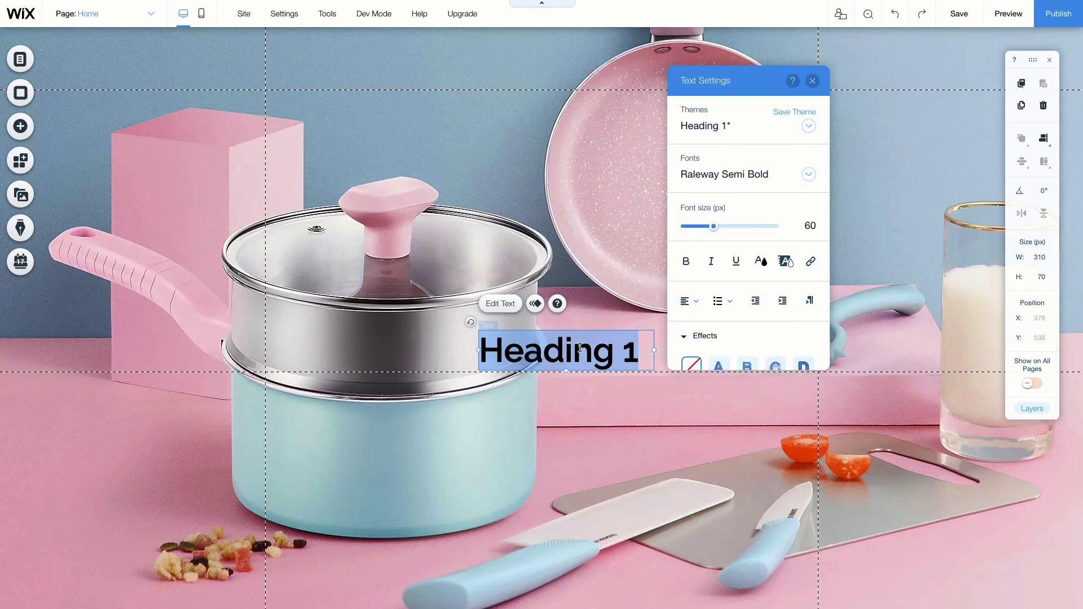
pyautogui.click(584, 308)
# - Move the heading to the top-left and change its text to 'Personal Best Chefs'
pyautogui.click(585, 348)
pyautogui.moveTo(584, 348)
pyautogui.mouseDown()
pyautogui.moveTo(446, 245)
pyautogui.moveTo(371, 143)
pyautogui.moveTo(371, 107)
pyautogui.mouseUp()
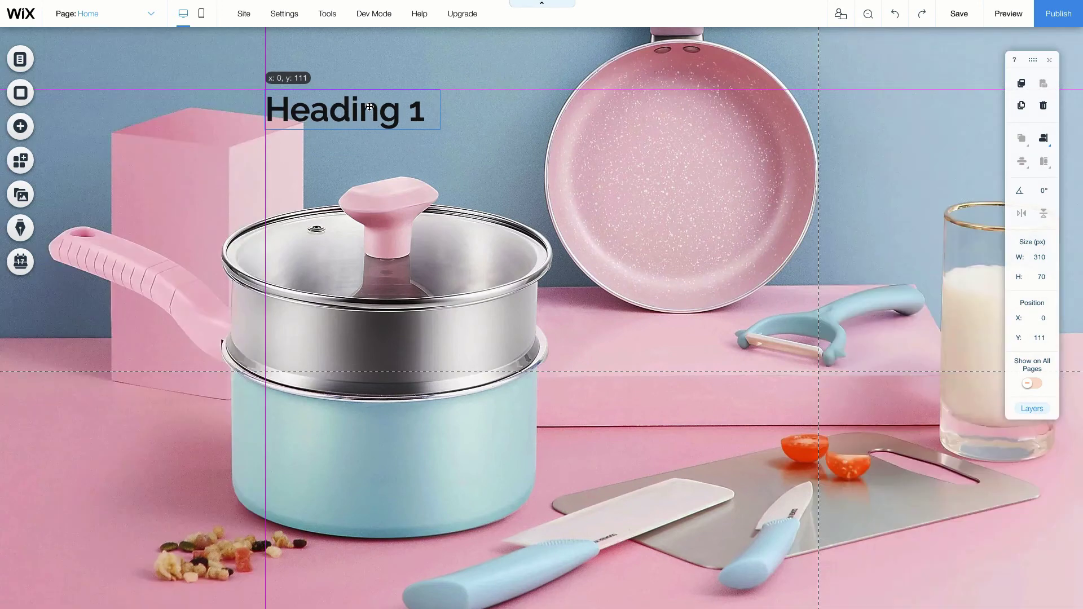
pyautogui.doubleClick(375, 110)
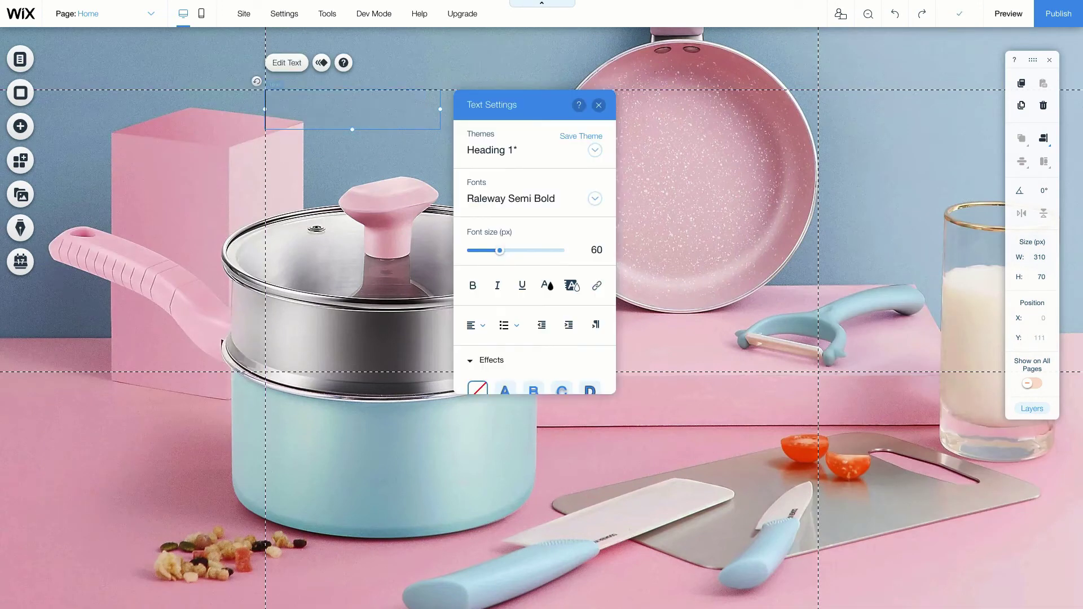
pyautogui.write('Personal B')
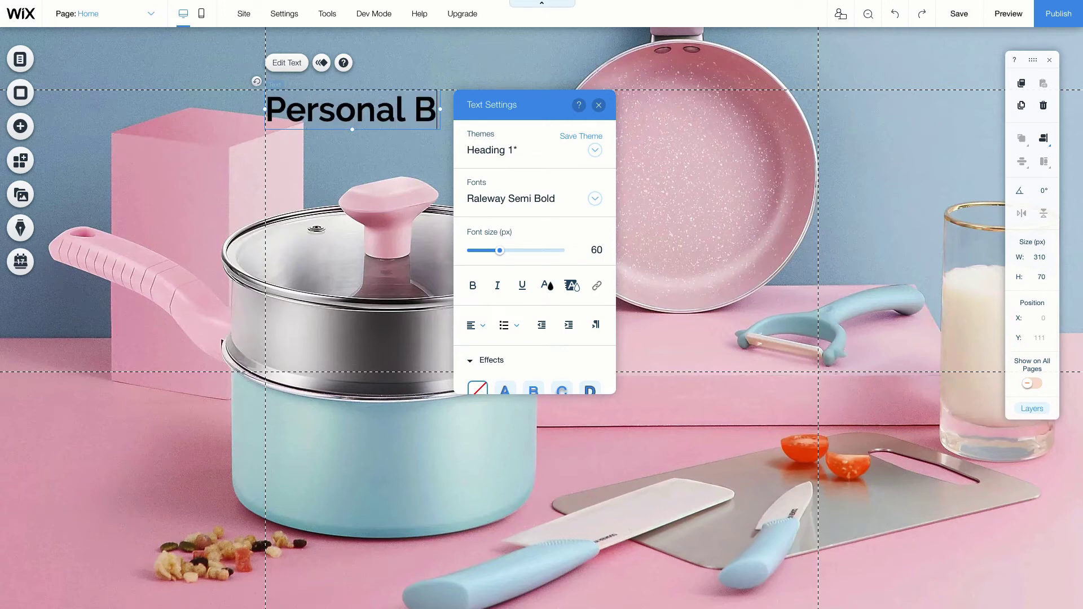
pyautogui.write('est Chefs')
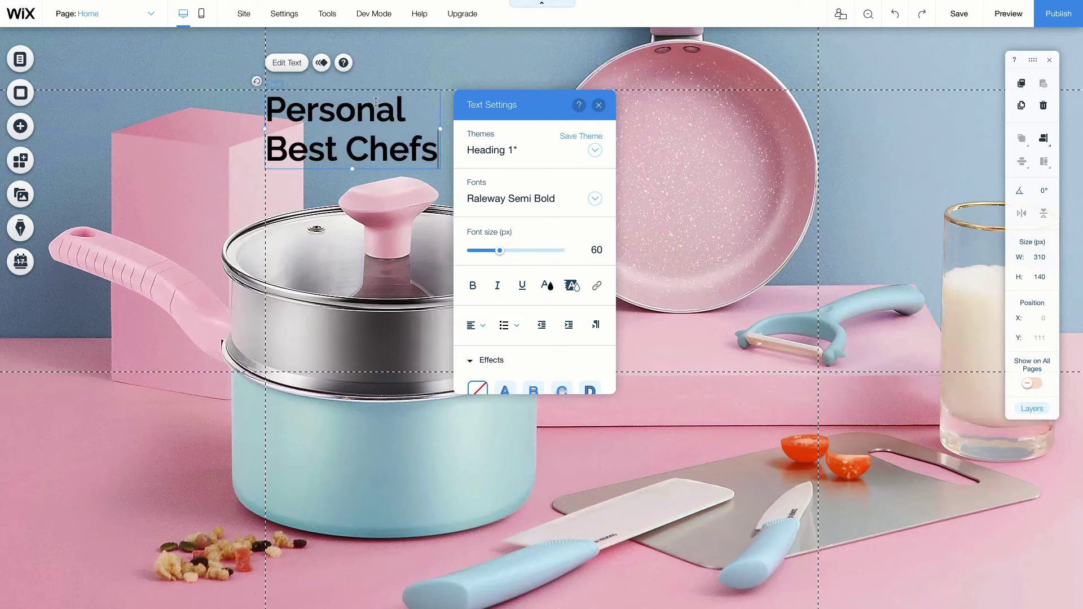
pyautogui.click(255, 140)
# - Resize the heading box so 'Chefs' wraps onto a second line
pyautogui.click(435, 120)
pyautogui.moveTo(440, 128); pyautogui.dragTo(547, 121)
pyautogui.moveTo(390, 126); pyautogui.dragTo(430, 125)
pyautogui.click(668, 375)
pyautogui.click(699, 353)
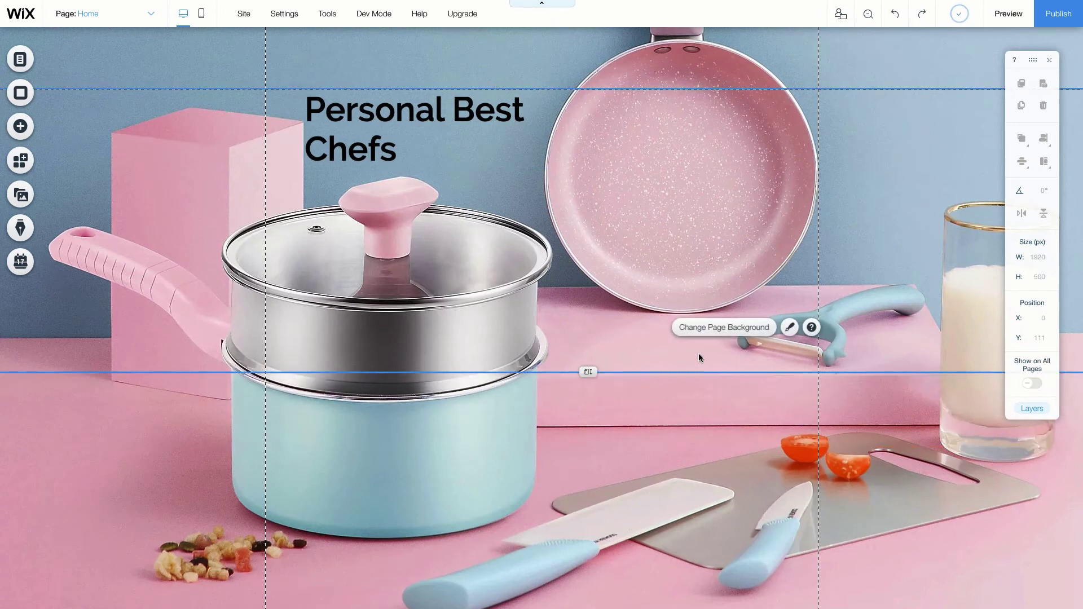
# - Drag the Bree paragraph text style onto the page to the right of the pot
pyautogui.click(36, 128)
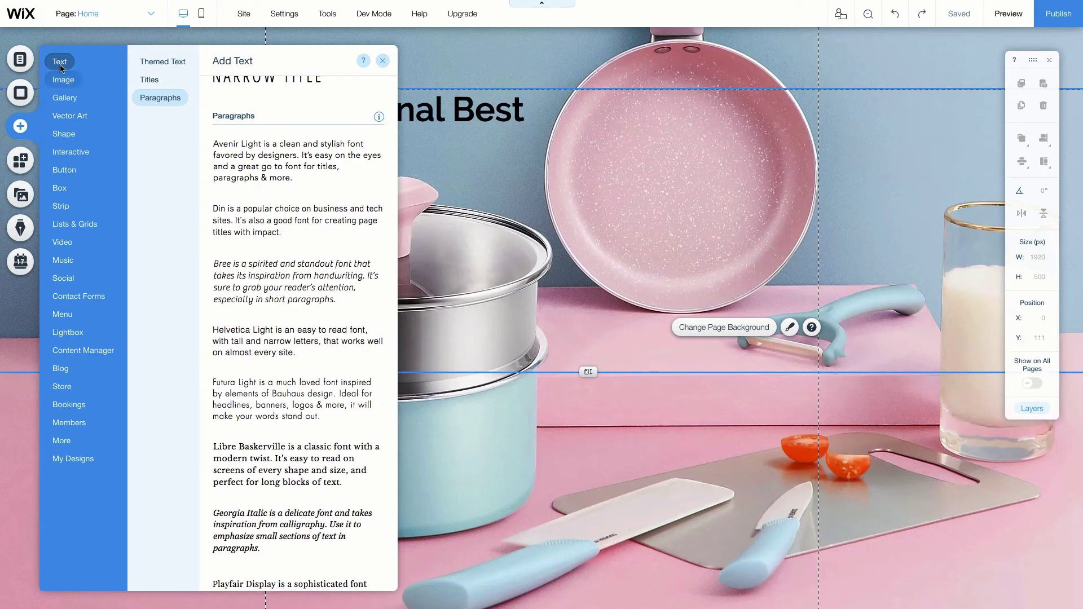
pyautogui.click(147, 61)
pyautogui.click(164, 98)
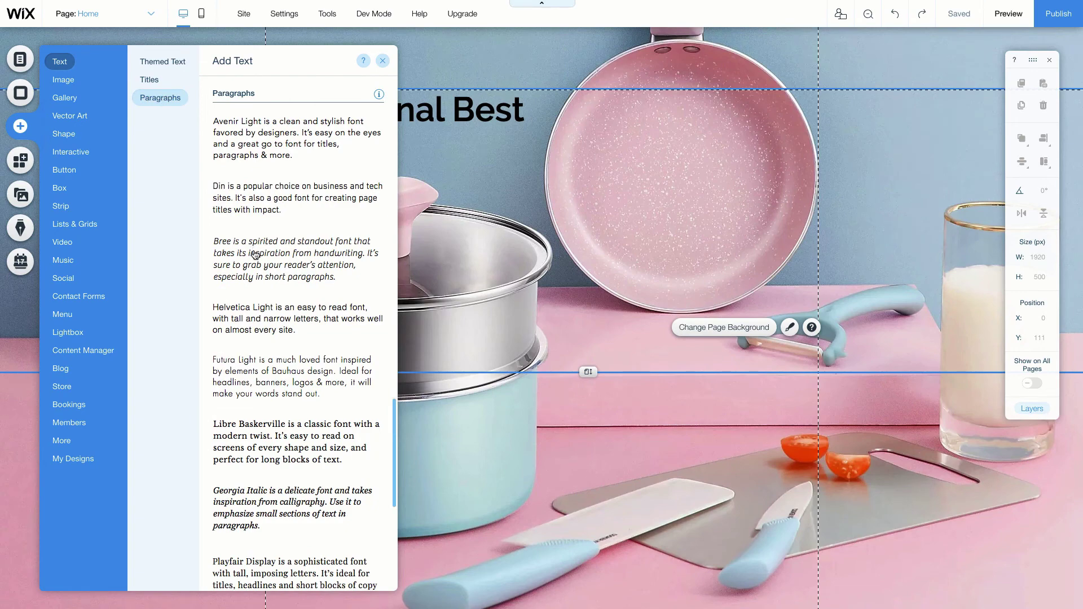
pyautogui.moveTo(254, 252); pyautogui.dragTo(733, 375)
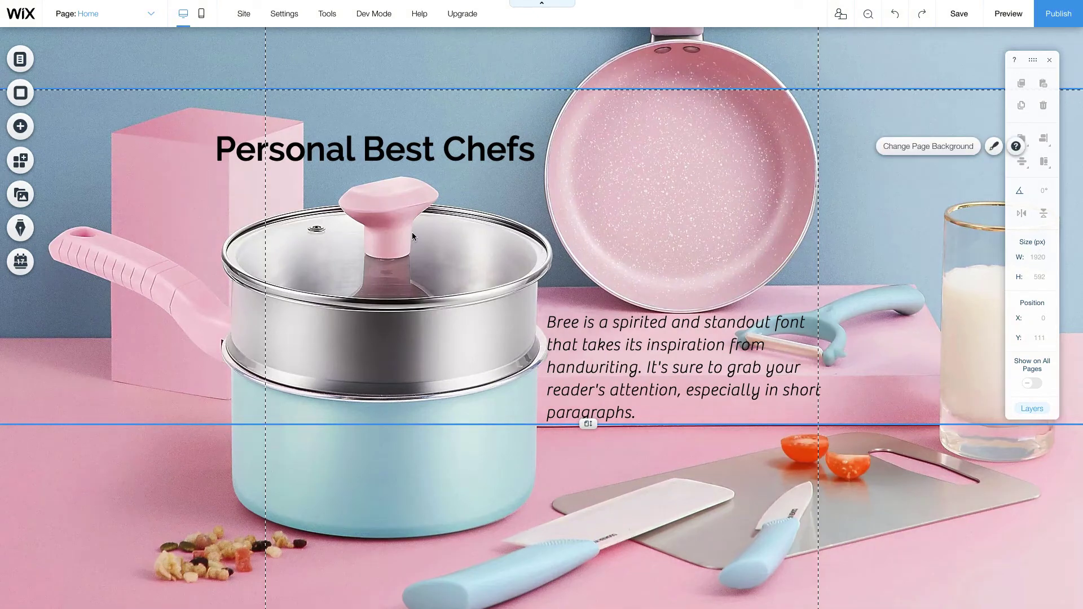
# - Place a zigzag pill button on the page and widen it
pyautogui.click(31, 128)
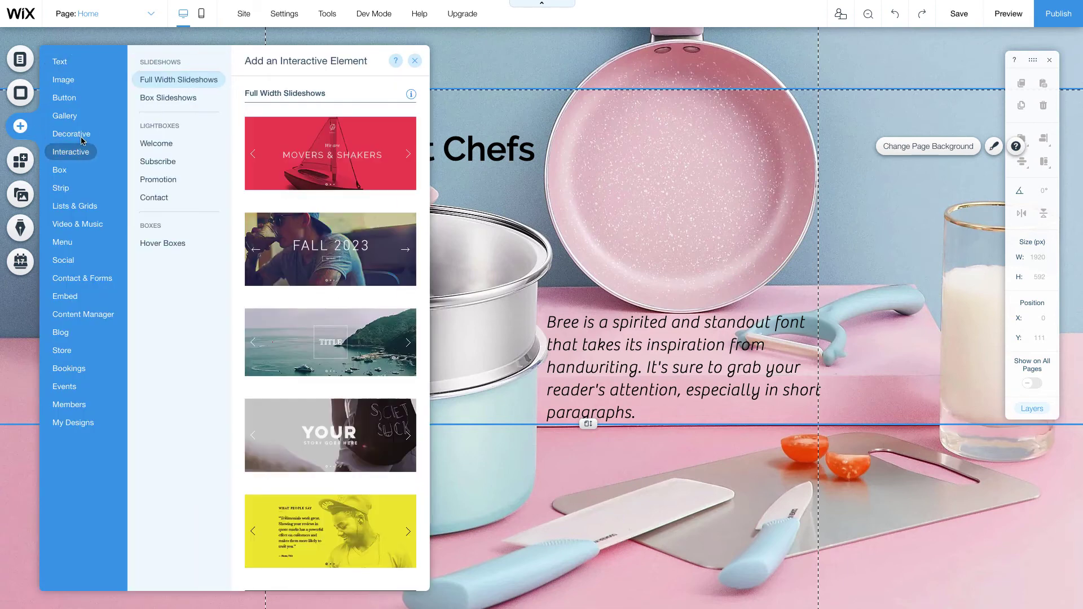
pyautogui.moveTo(64, 101)
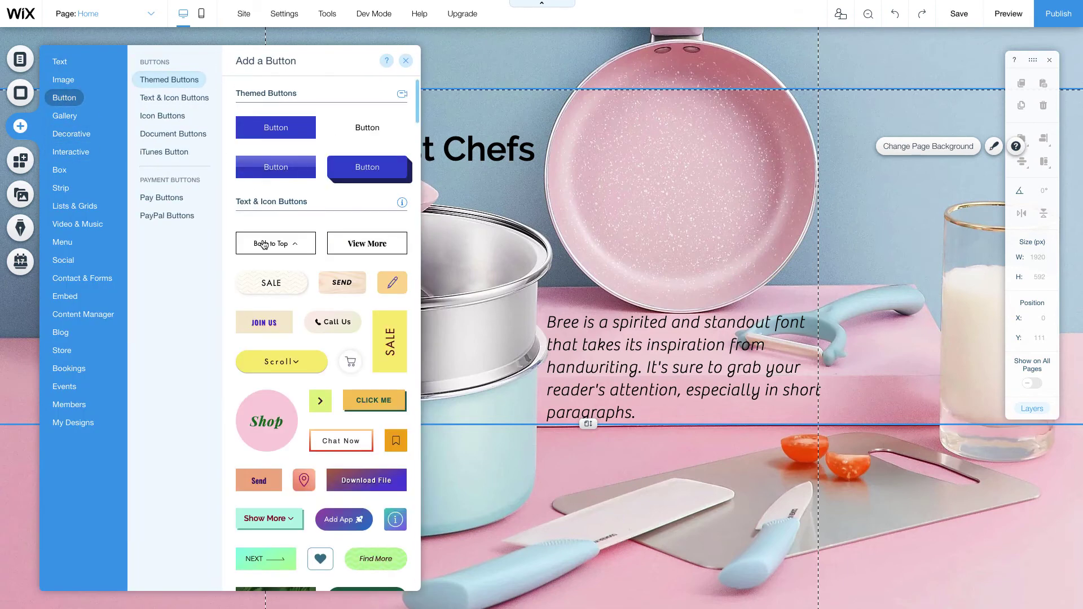
pyautogui.moveTo(264, 284); pyautogui.dragTo(360, 487)
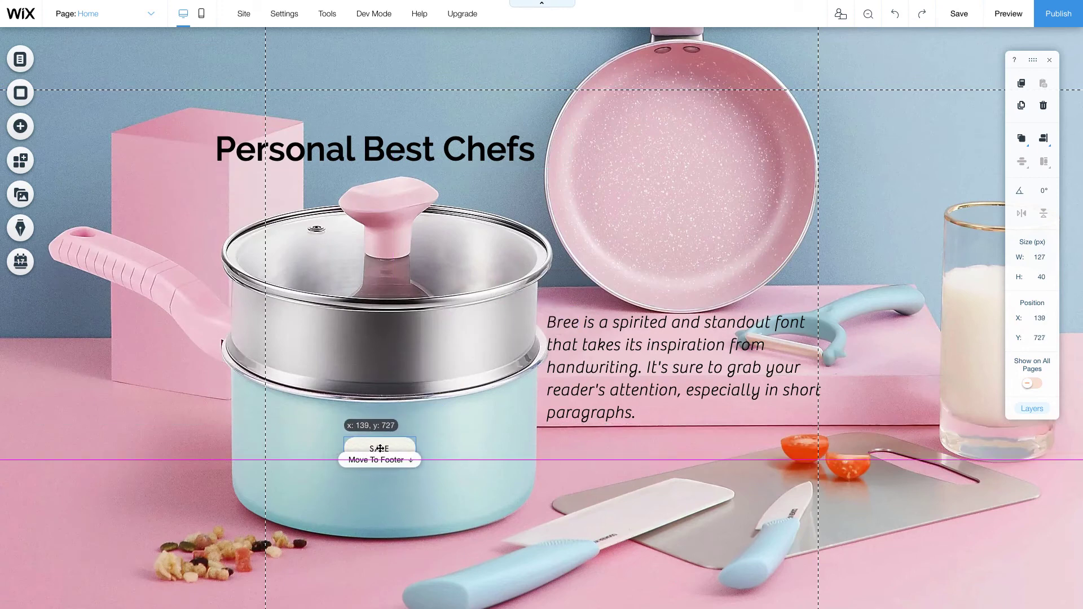
pyautogui.moveTo(344, 437); pyautogui.dragTo(281, 405)
pyautogui.moveTo(416, 432); pyautogui.dragTo(445, 460)
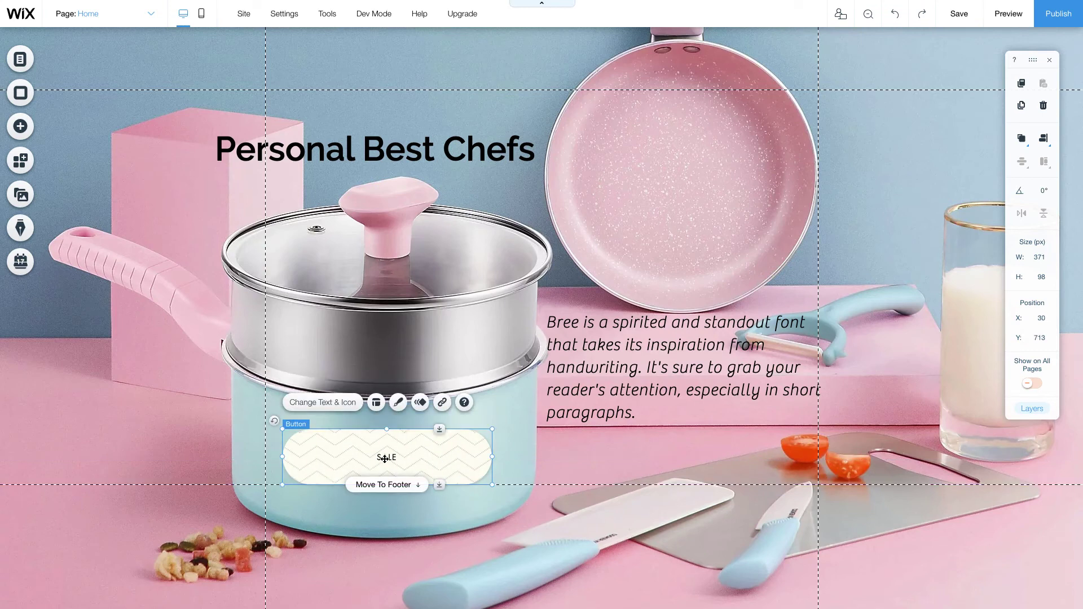
# - Label the button 'Book a chef, now!' and move it right, below the paragraph
pyautogui.doubleClick(388, 458)
pyautogui.write('Book a chef, now!')
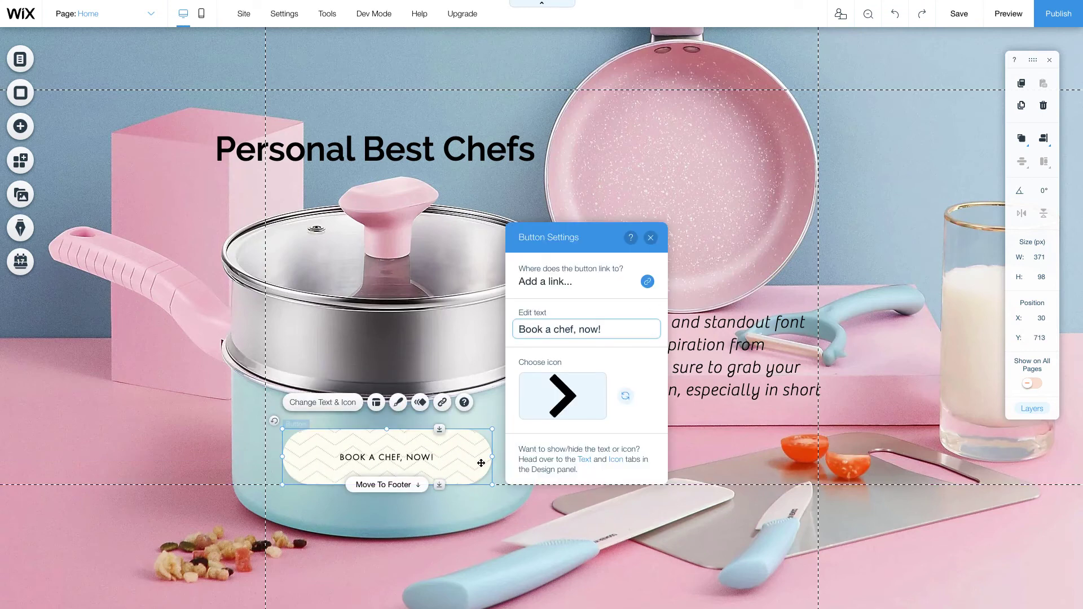
pyautogui.click(459, 502)
pyautogui.click(654, 466)
pyautogui.moveTo(376, 461)
pyautogui.mouseDown()
pyautogui.moveTo(711, 487)
pyautogui.moveTo(722, 476)
pyautogui.mouseUp()
pyautogui.click(914, 564)
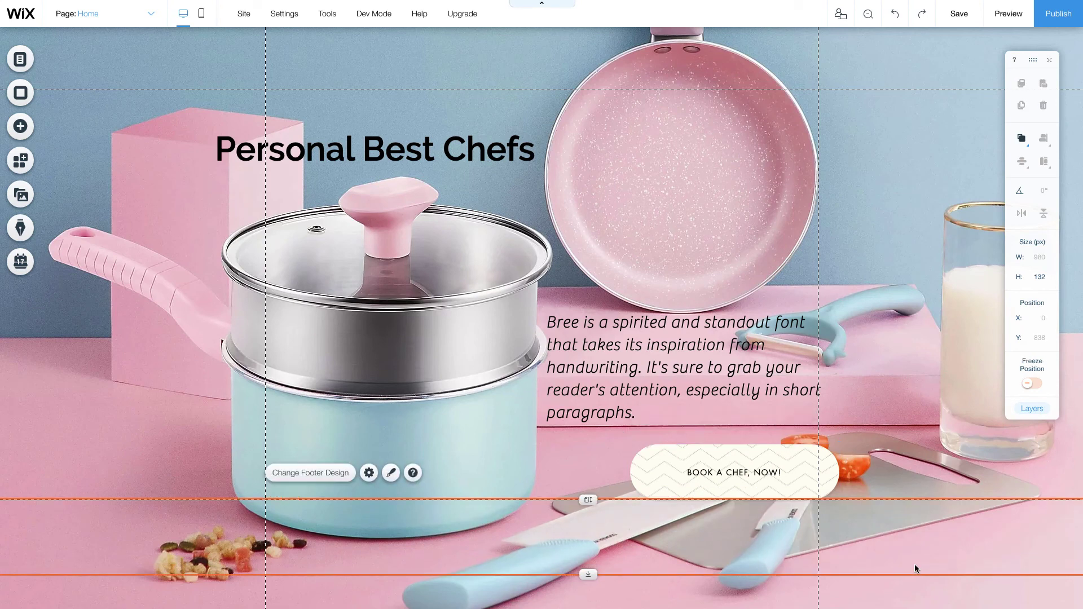
# - Nudge the paragraph right, preview the page, return to the editor, and publish
pyautogui.moveTo(690, 347); pyautogui.dragTo(732, 351)
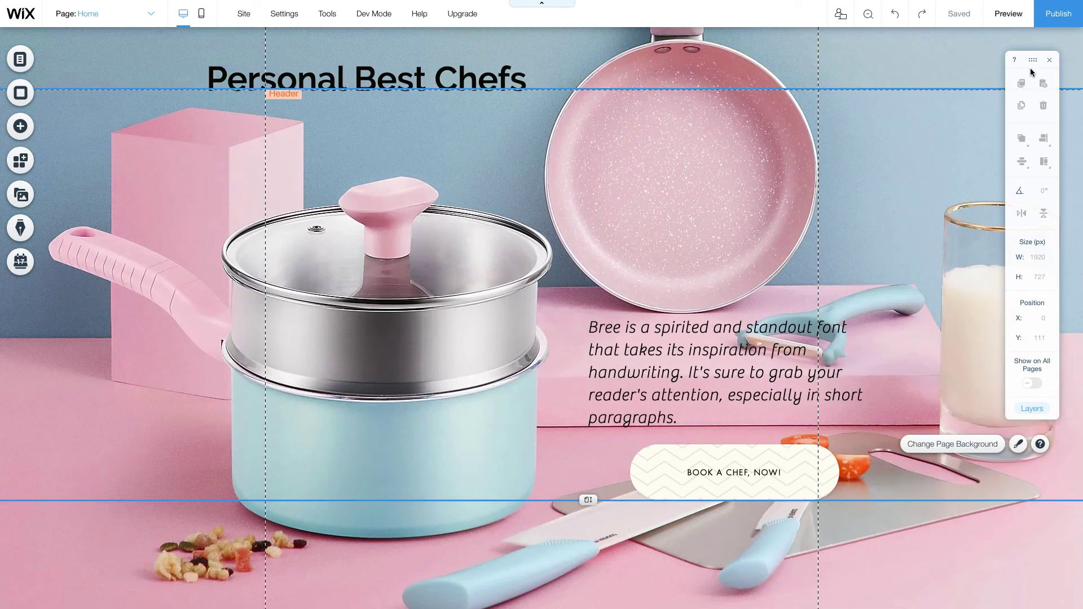
pyautogui.click(1013, 24)
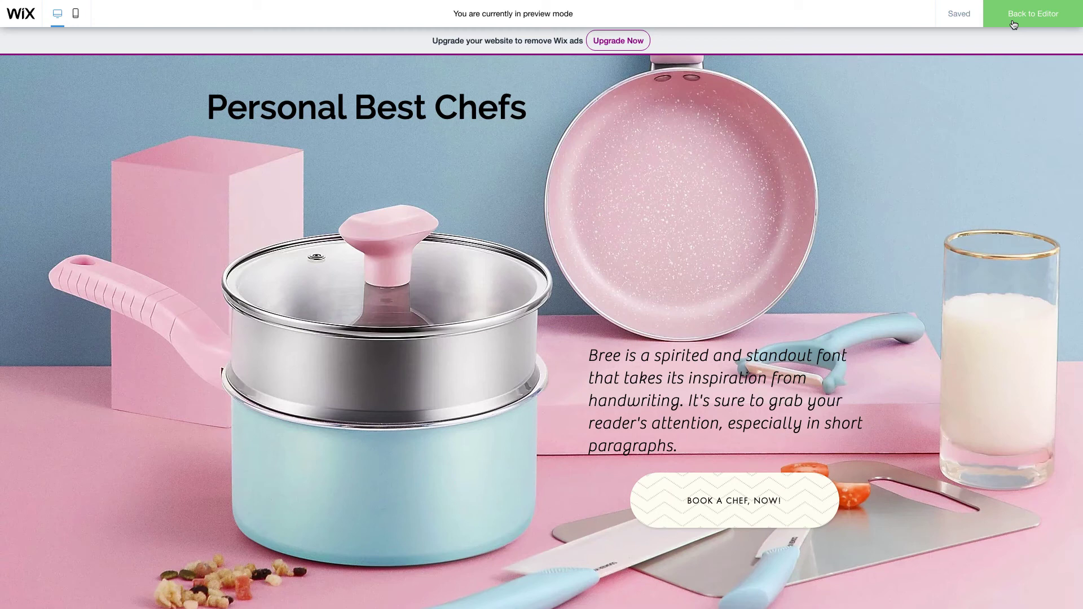
pyautogui.click(1013, 24)
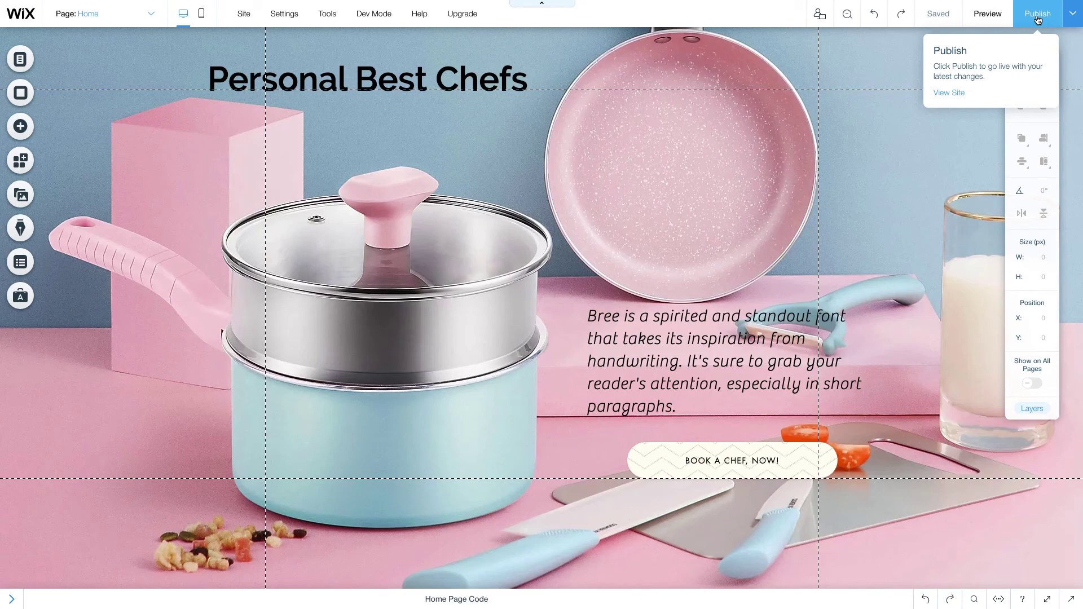
pyautogui.click(1037, 20)
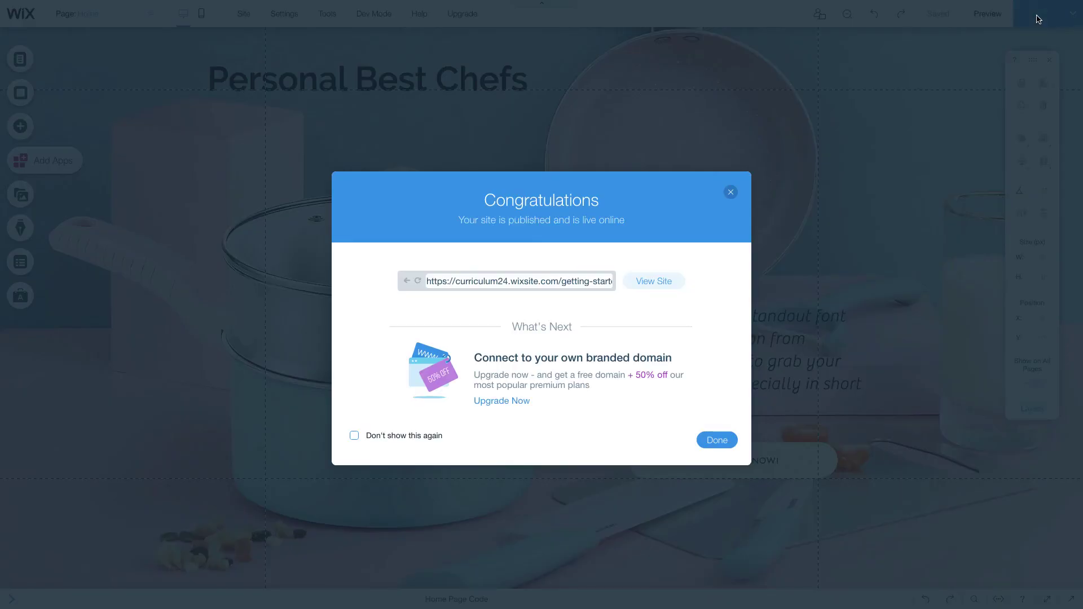